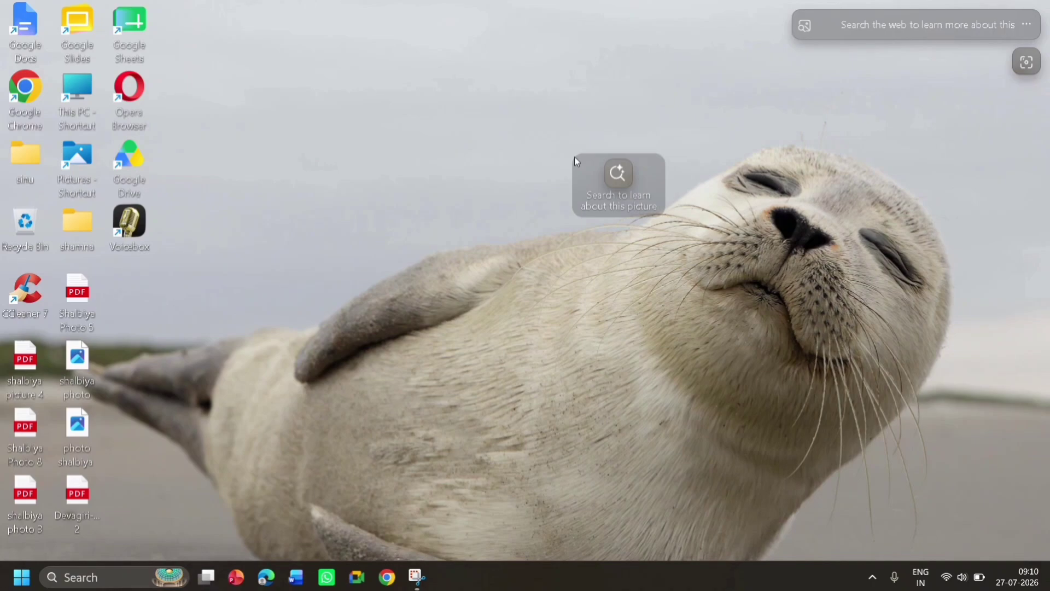
Open Google Flow in Chrome through a web search for "google flow" and create a new project
left_click(387, 578)
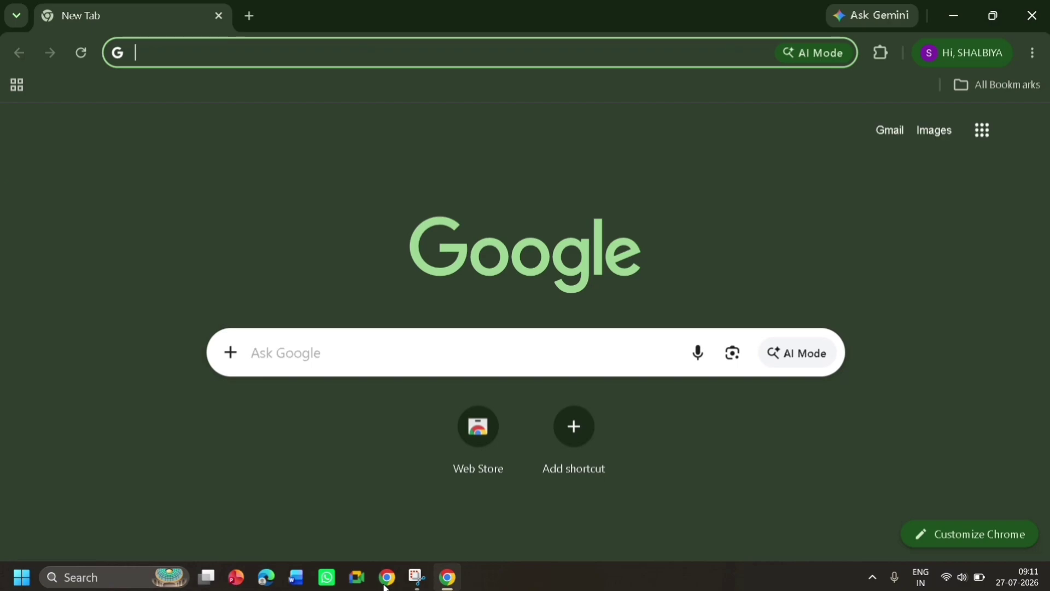
type("google")
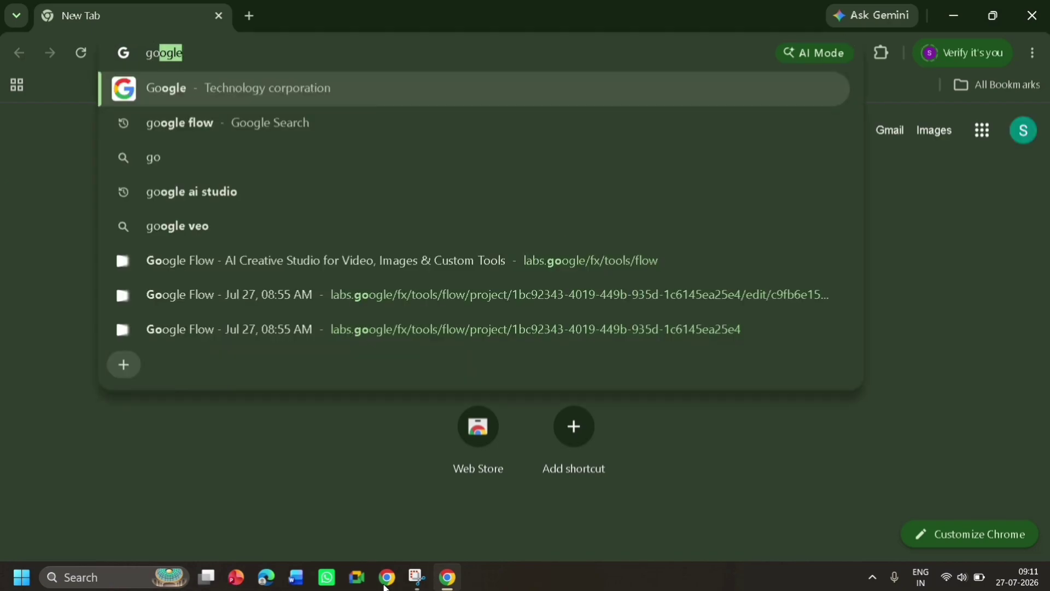
key("Down")
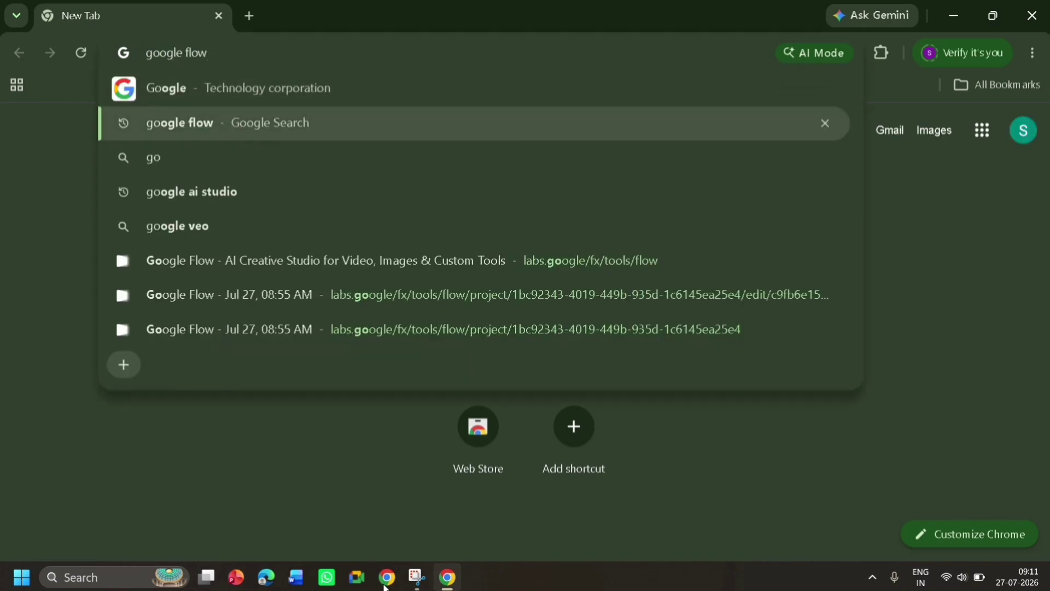
key("Return")
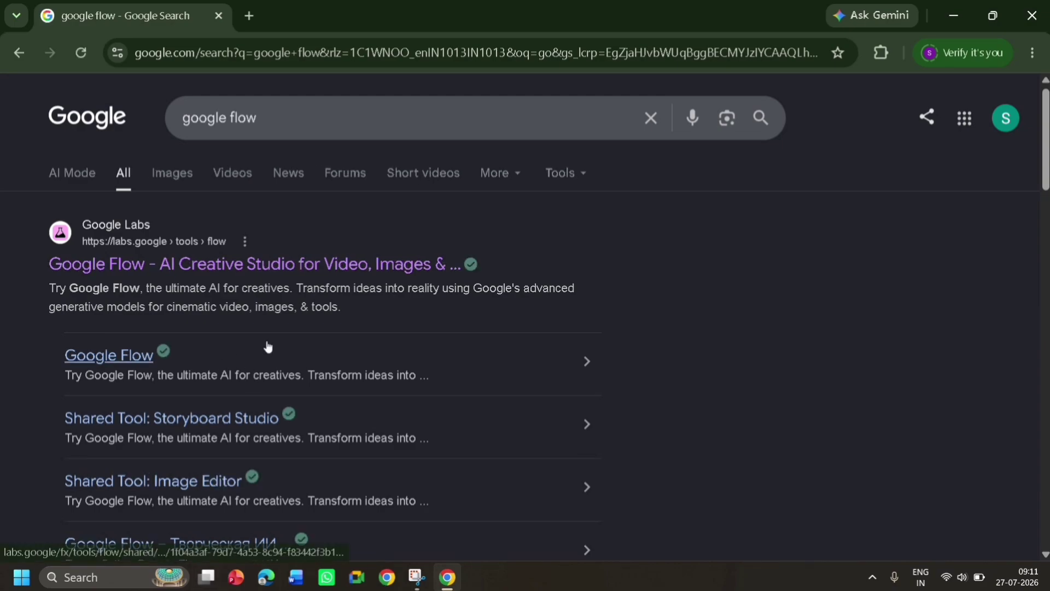
left_click(238, 274)
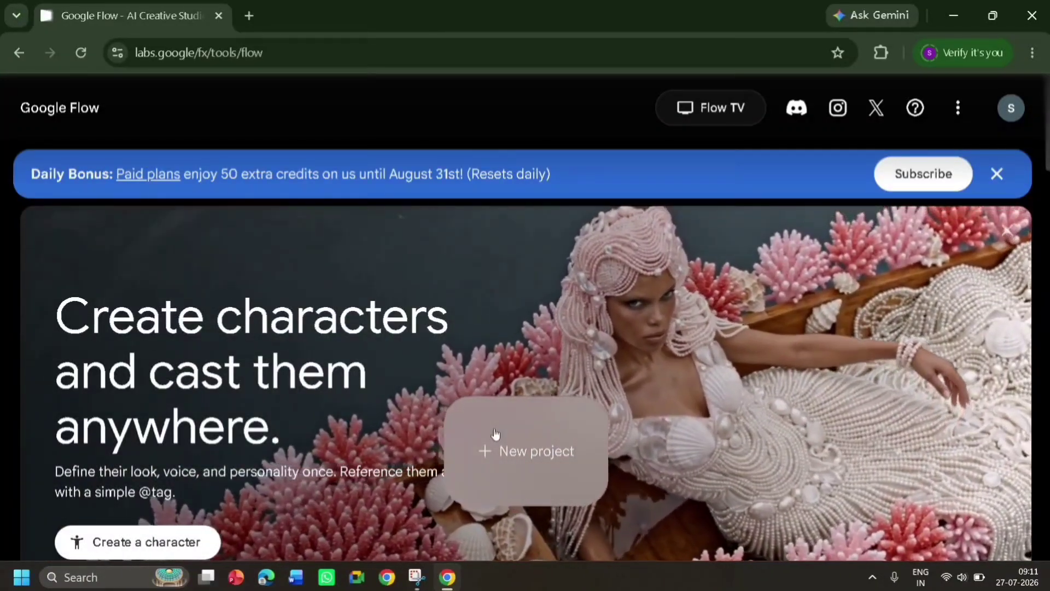
left_click(495, 432)
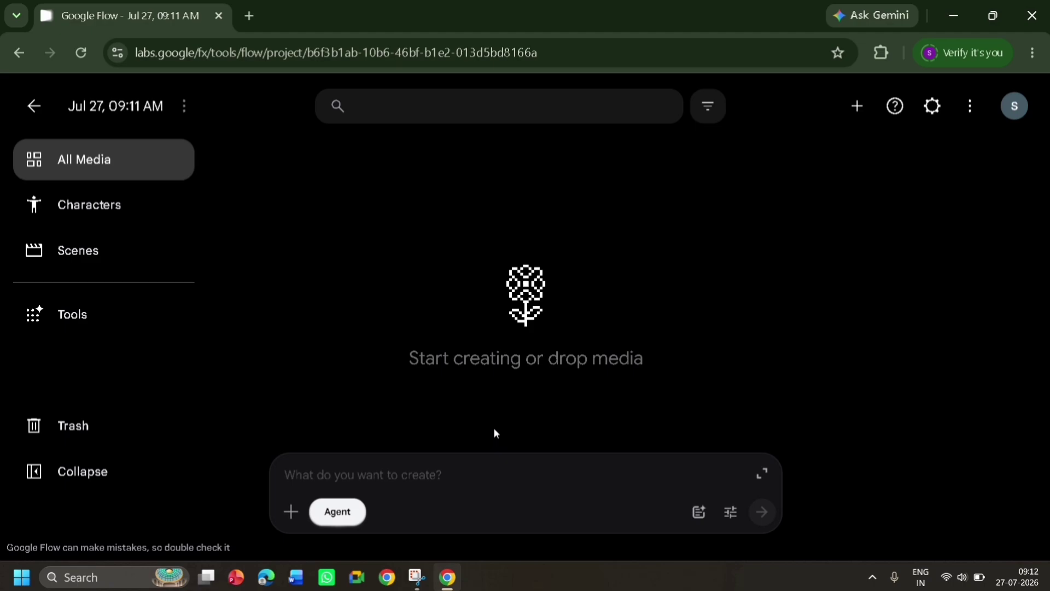
Upload the video file Video Project 7 from the Downloads folder to the project's media
left_click(290, 513)
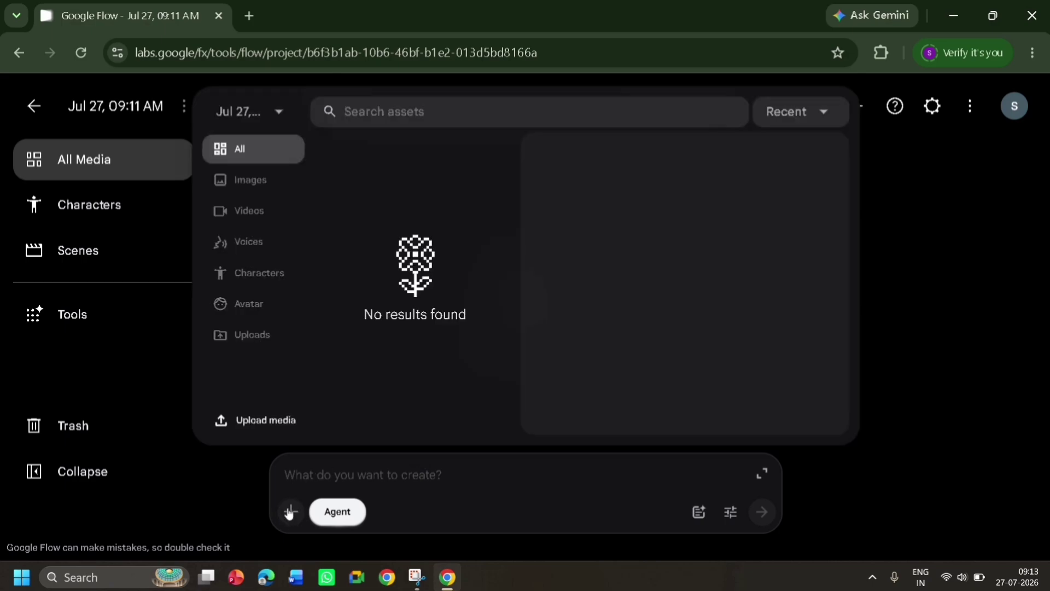
left_click(262, 429)
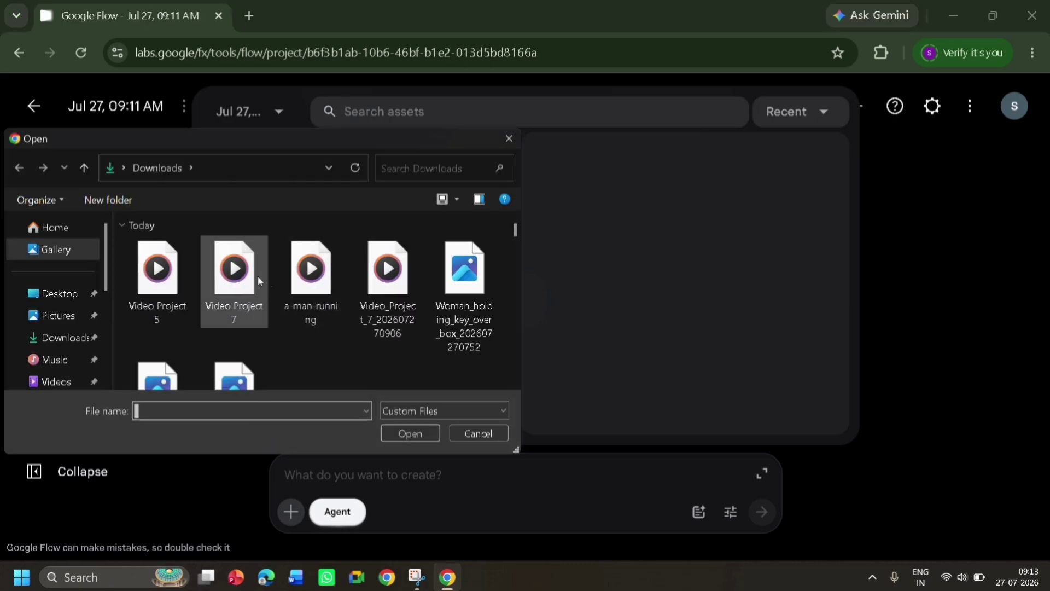
double_click(244, 276)
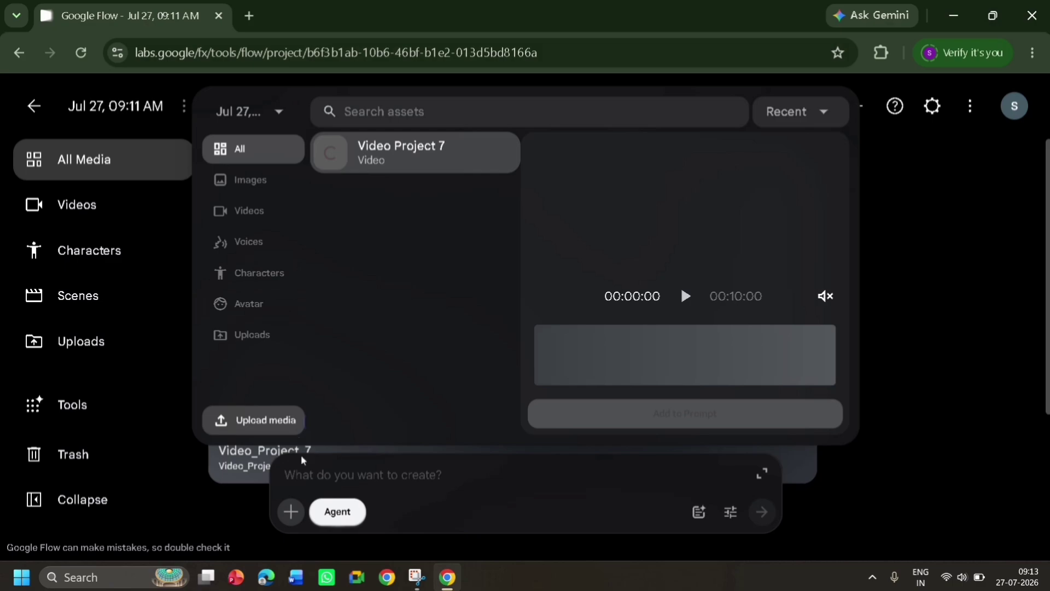
left_click(970, 312)
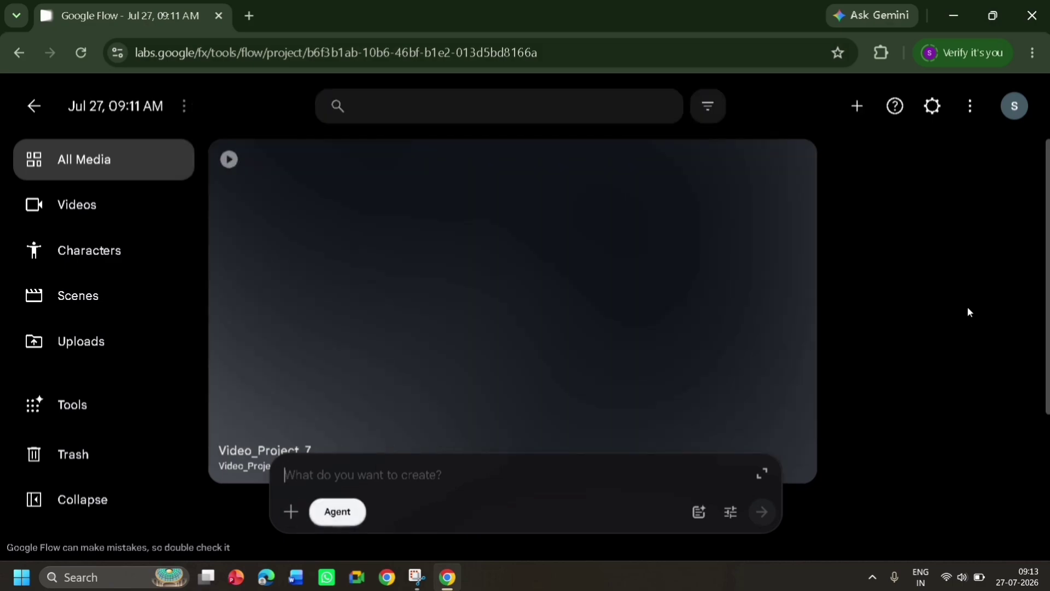
Upload the full-body studio photograph of the woman from the Downloads folder to the project's media
left_click(291, 511)
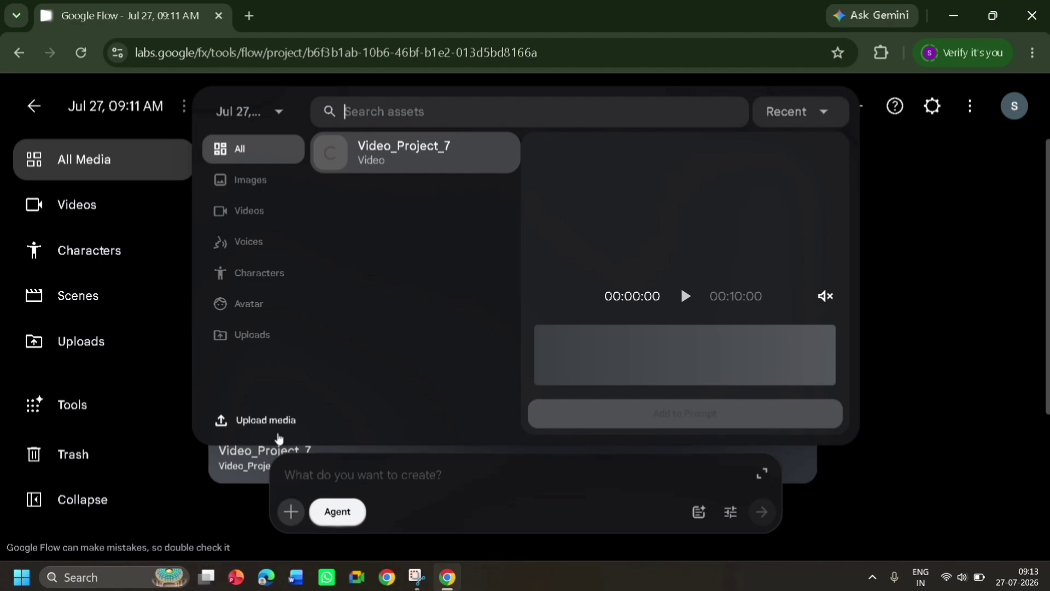
left_click(276, 434)
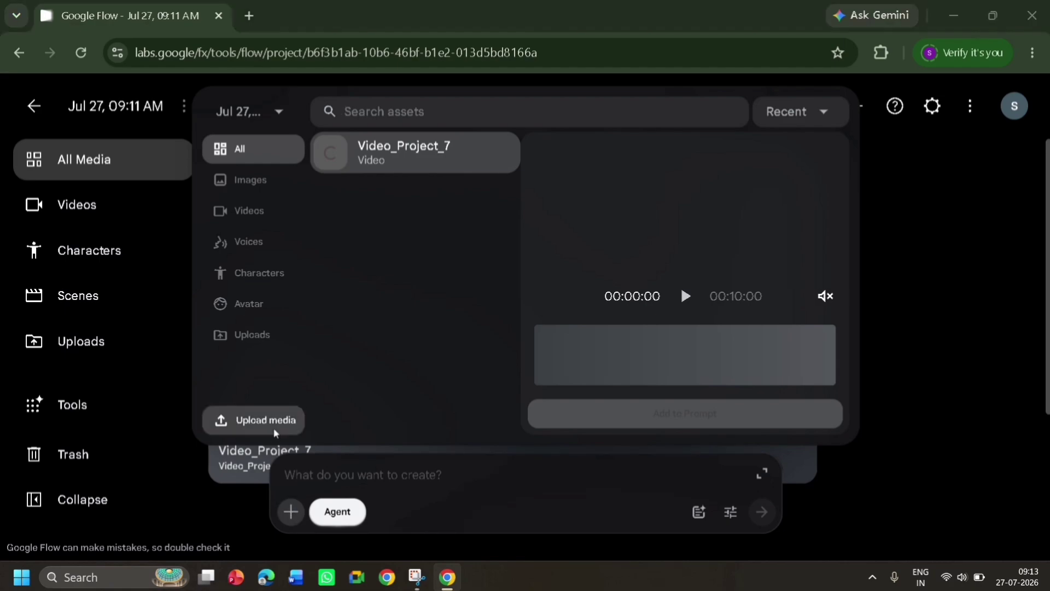
scroll(515, 374, "down", 2)
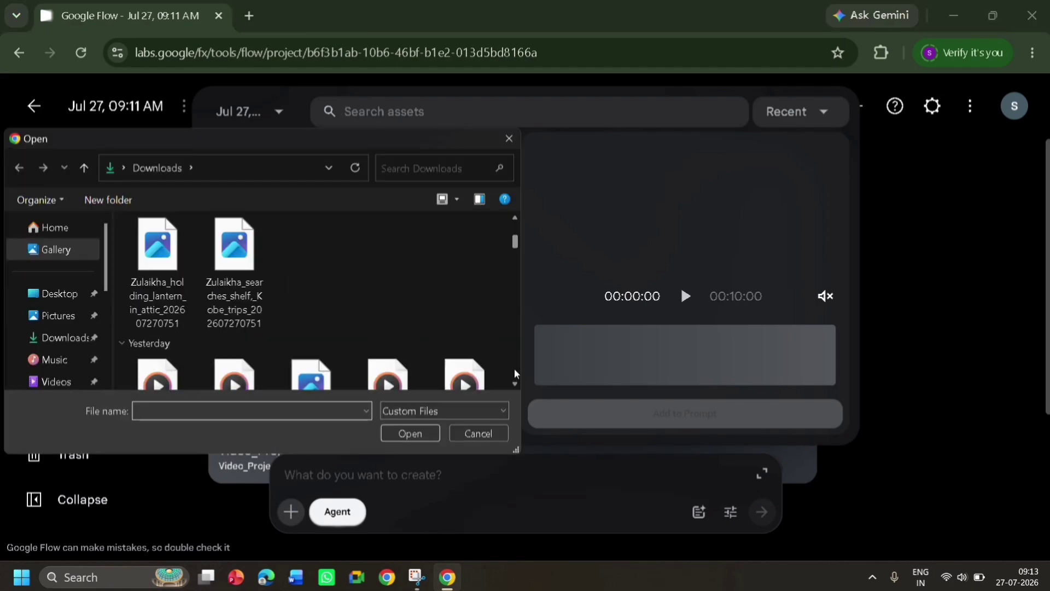
scroll(515, 374, "down", 5)
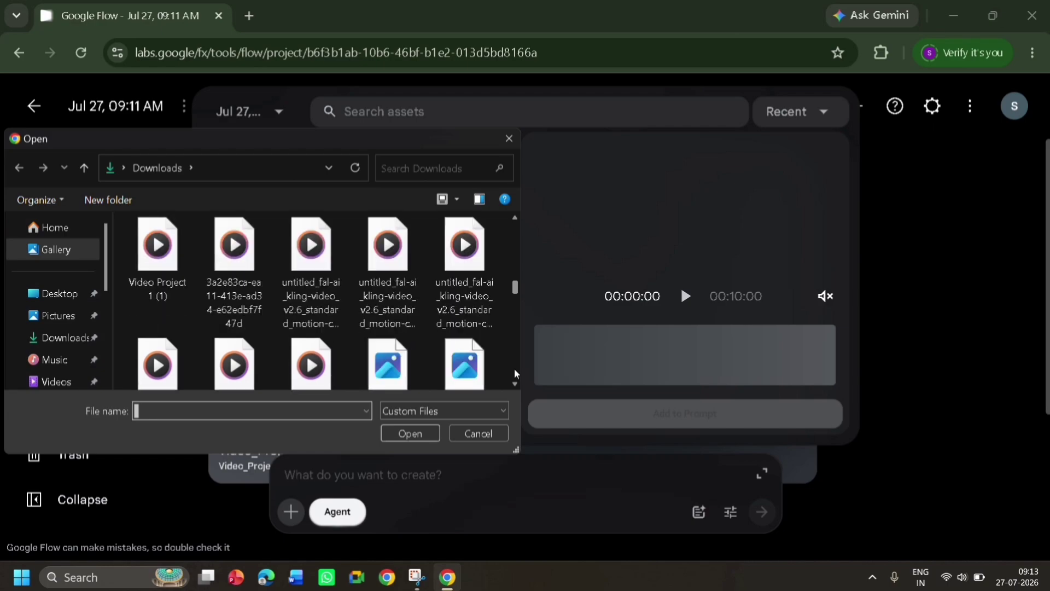
scroll(516, 374, "down", 6)
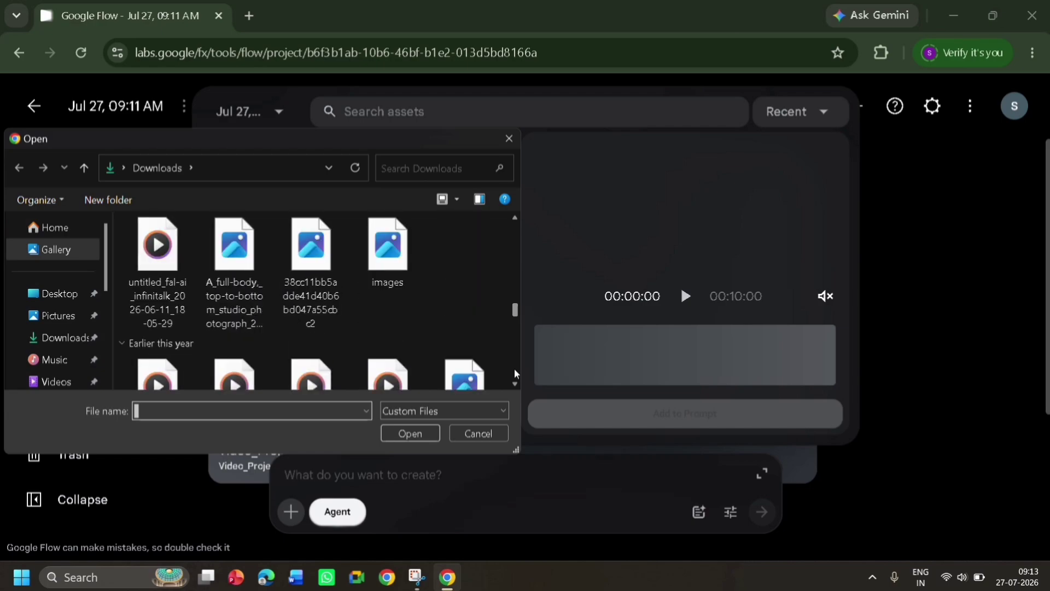
left_click(263, 287)
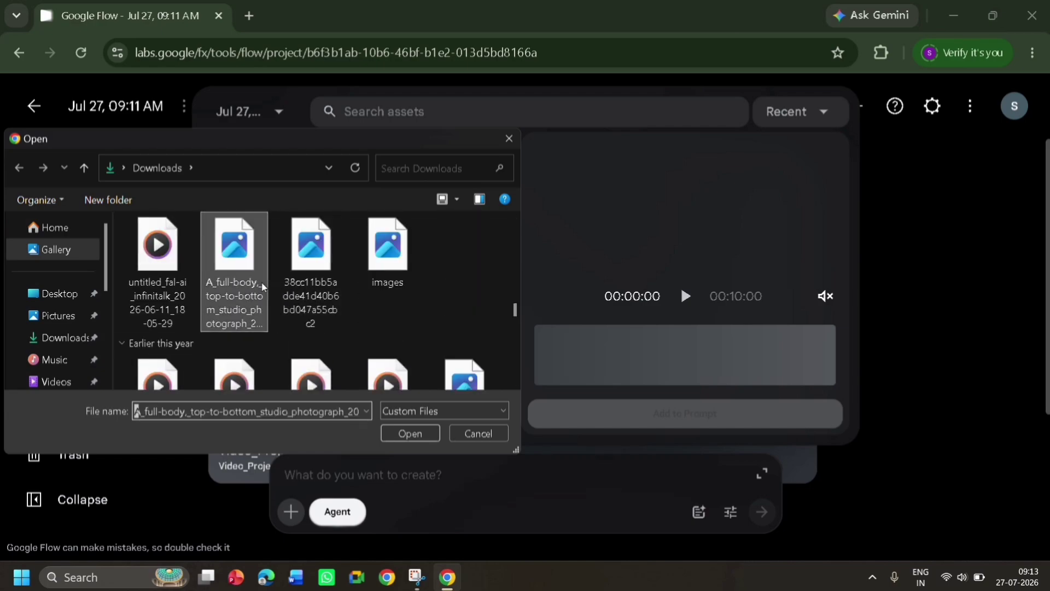
double_click(264, 287)
left_click(986, 517)
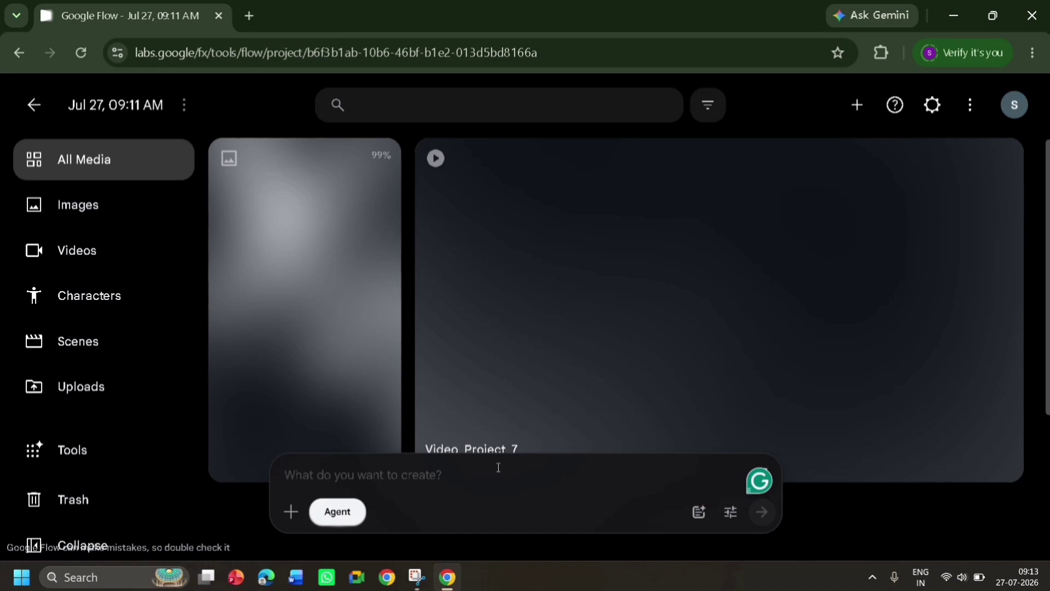
Open the agent settings and have the agent always ask for confirmation before generating media
left_click(352, 515)
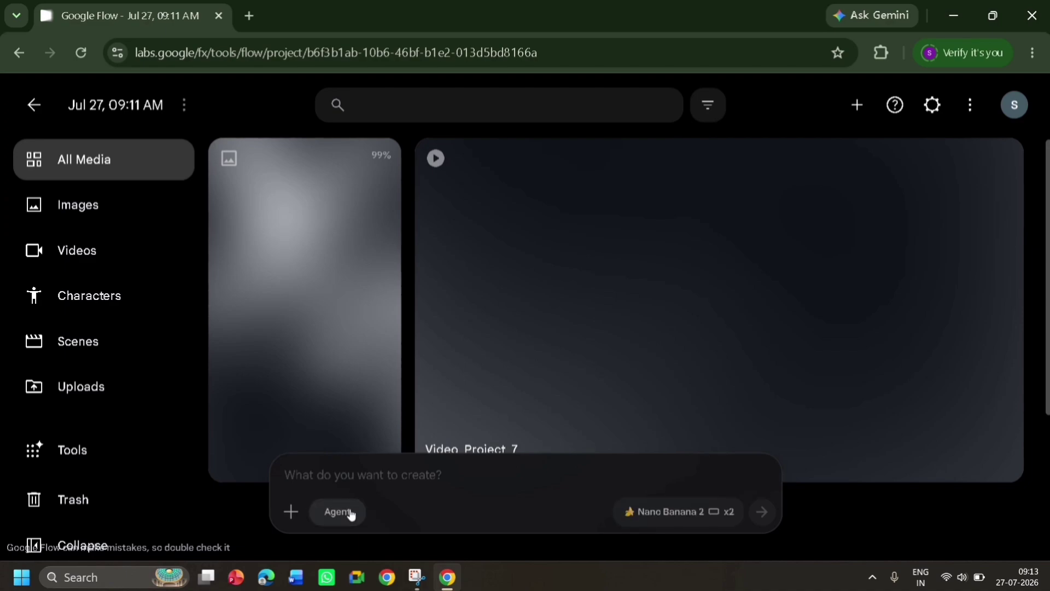
left_click(355, 520)
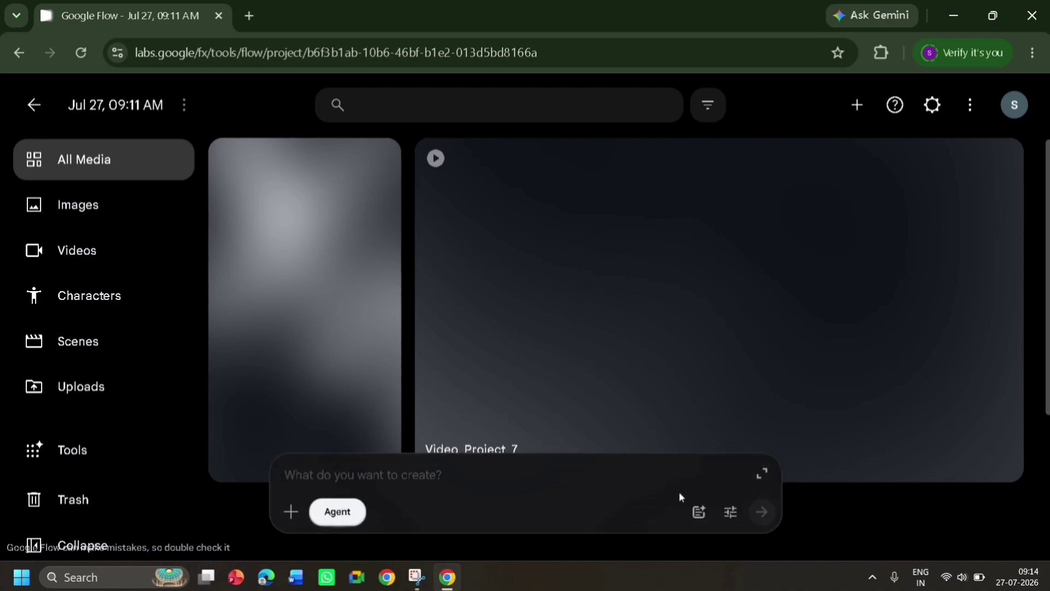
left_click(727, 515)
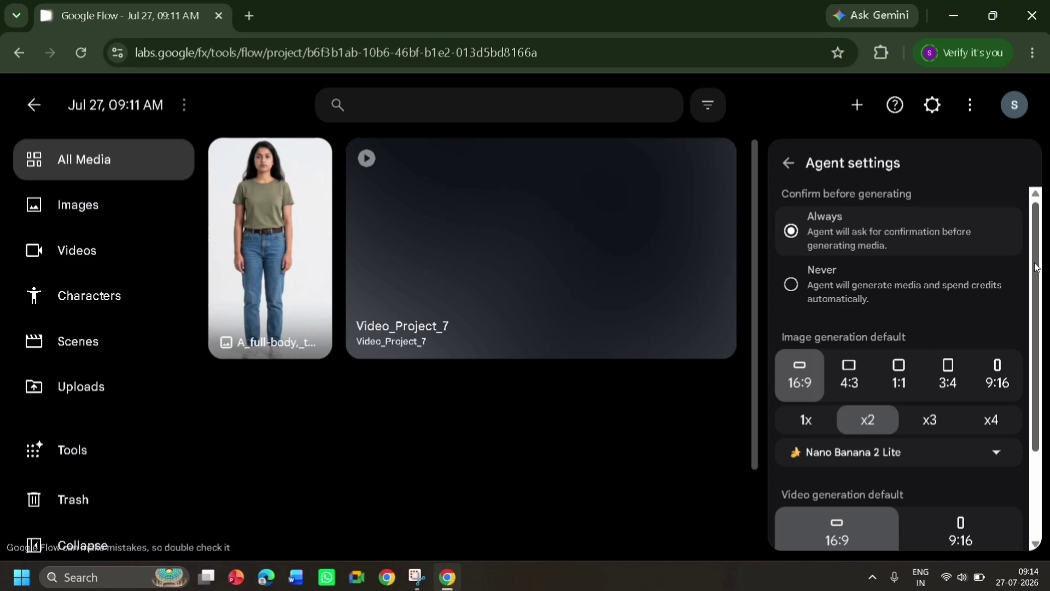
left_click_drag(1035, 264, 1030, 256)
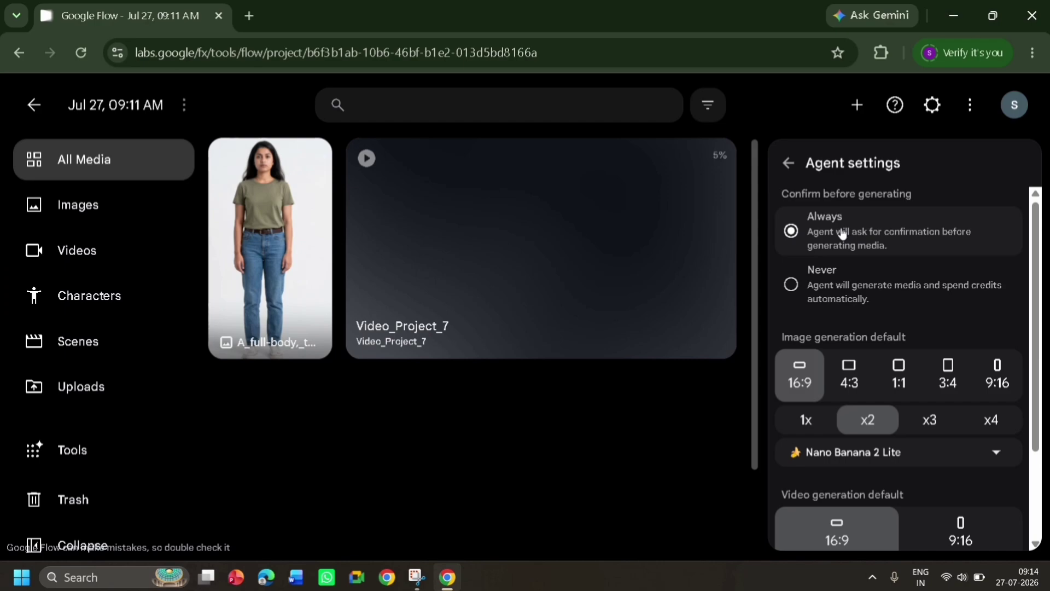
left_click(848, 291)
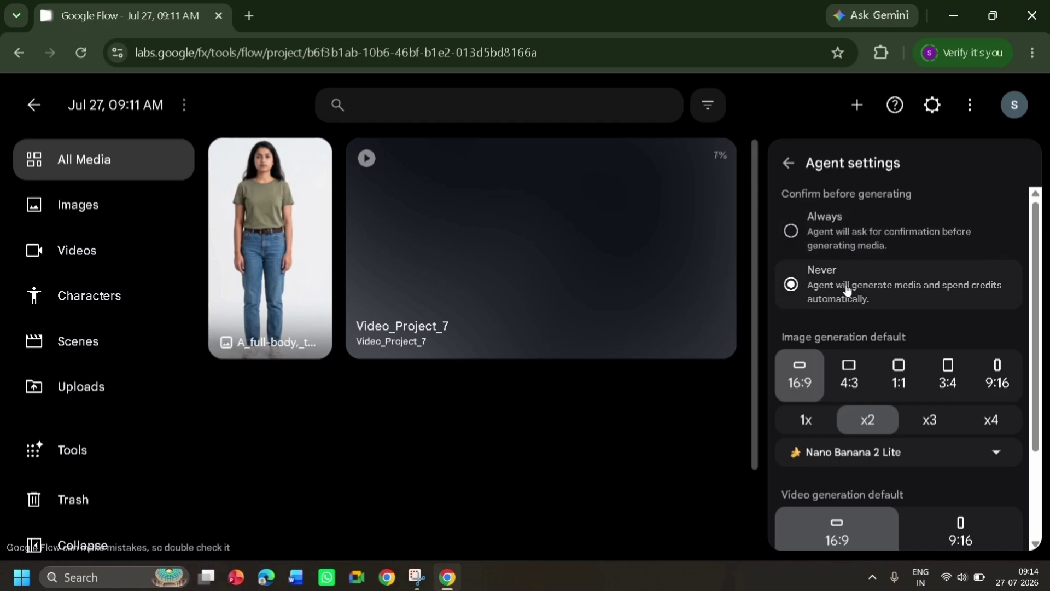
left_click(826, 235)
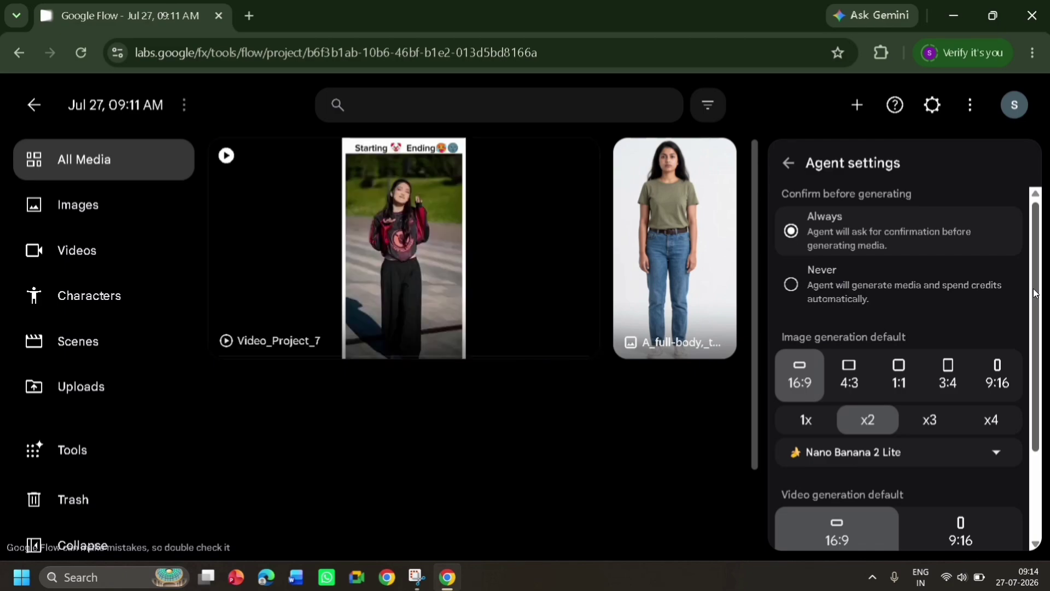
Set the video generation default to a 9:16 aspect ratio with the Omni Flash model and save the agent settings
left_click_drag(1035, 294, 915, 378)
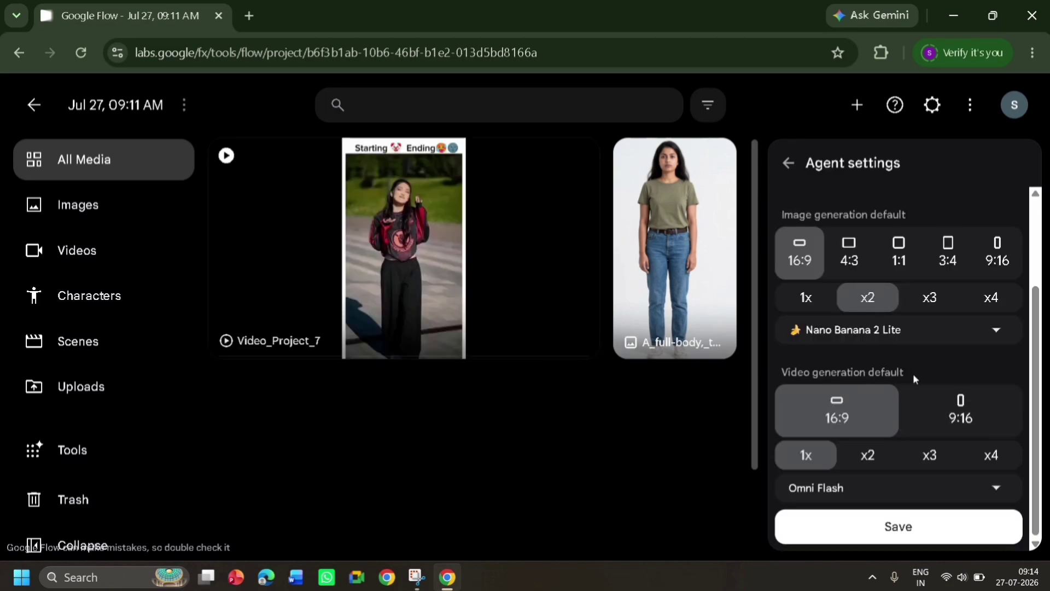
left_click(942, 408)
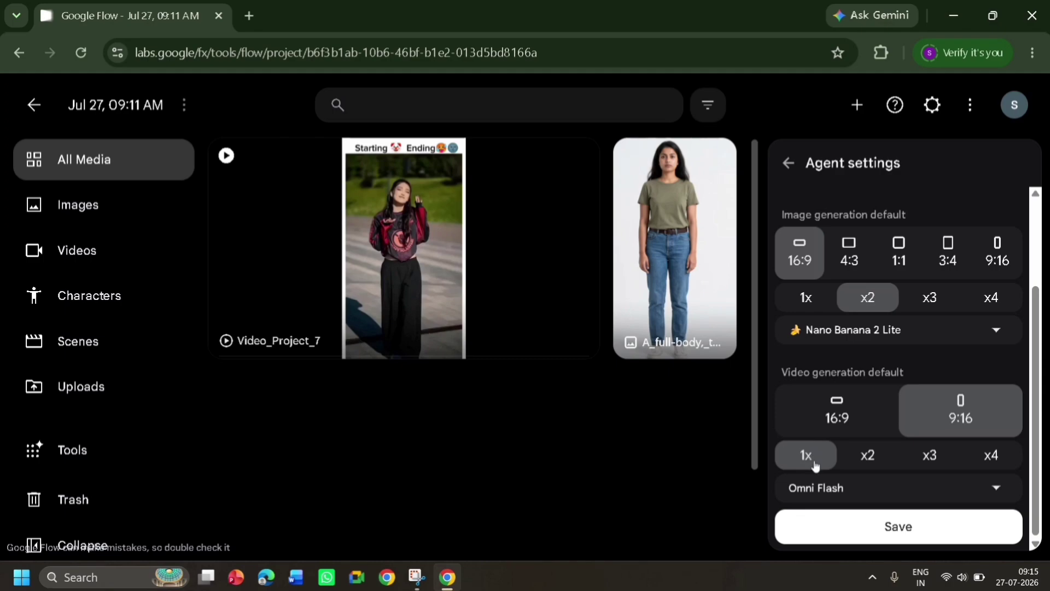
left_click(827, 492)
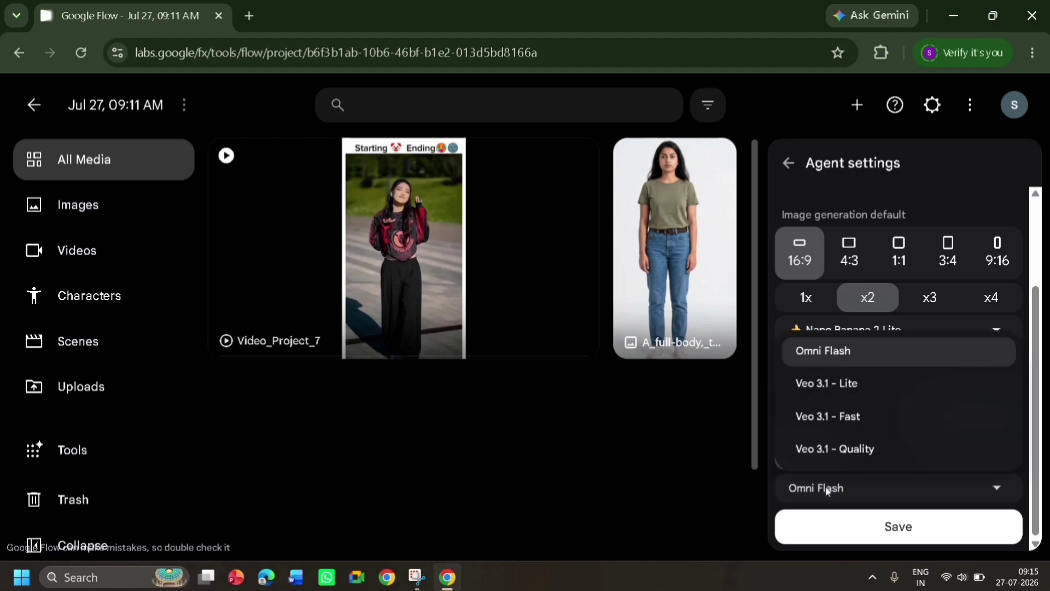
left_click(849, 350)
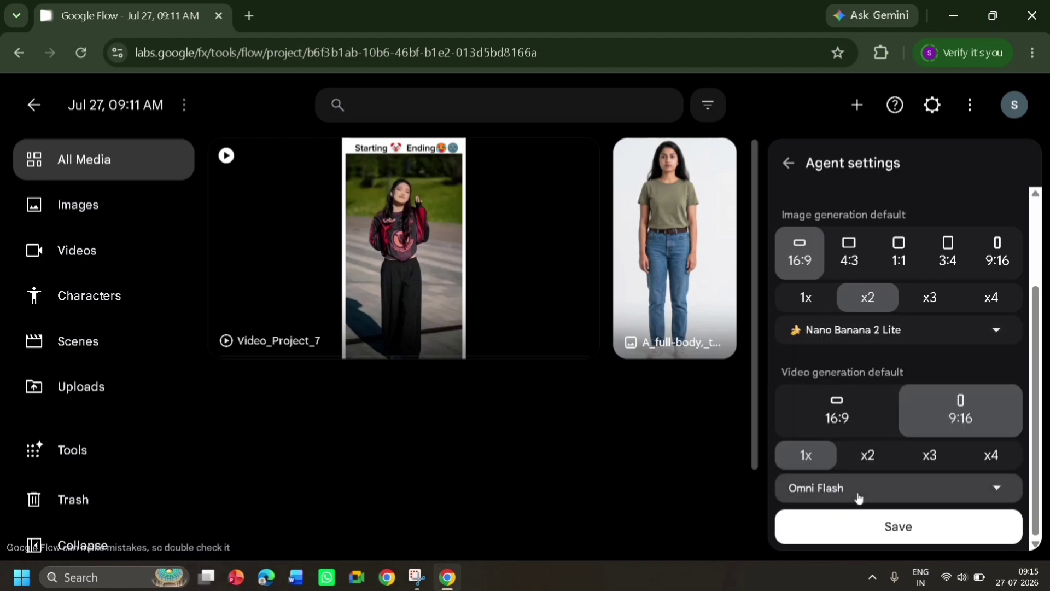
left_click(867, 526)
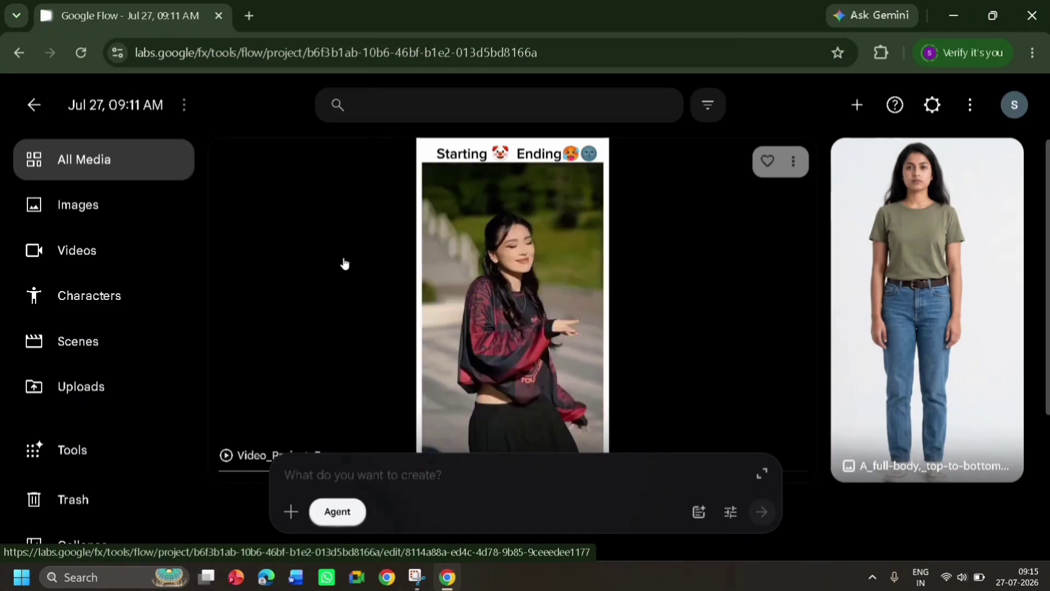
Attach the Video_Project_7 clip and the full-body photograph of the woman to the agent prompt as references
left_click_drag(345, 264, 368, 493)
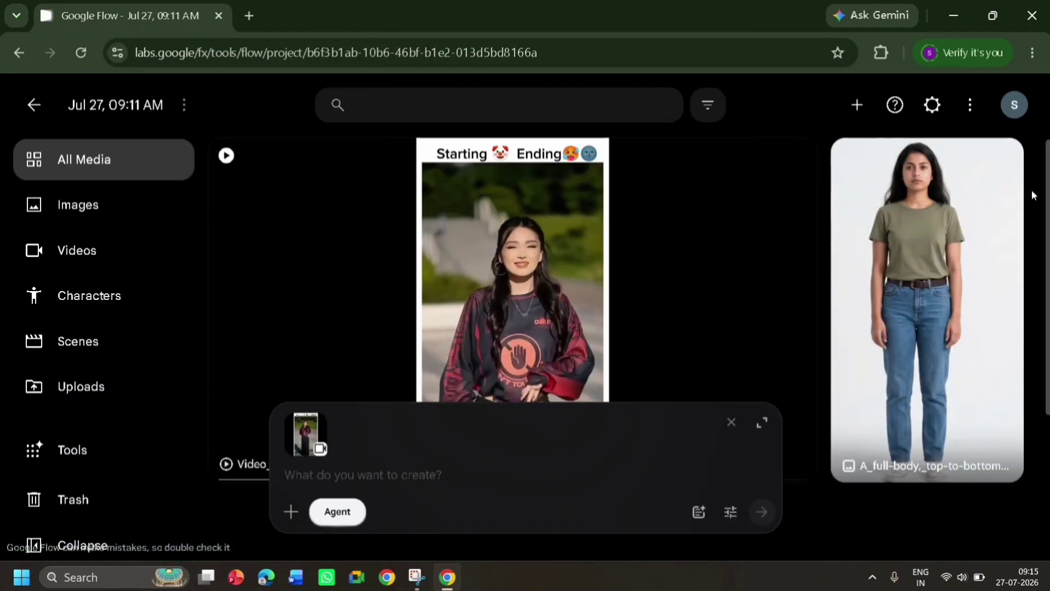
left_click_drag(992, 234, 547, 495)
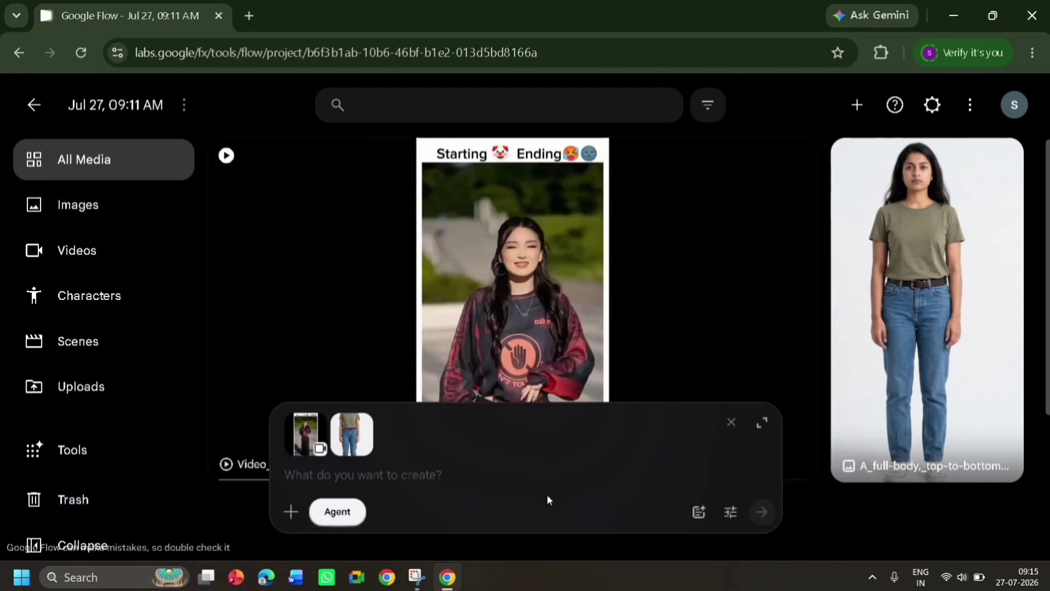
left_click(292, 513)
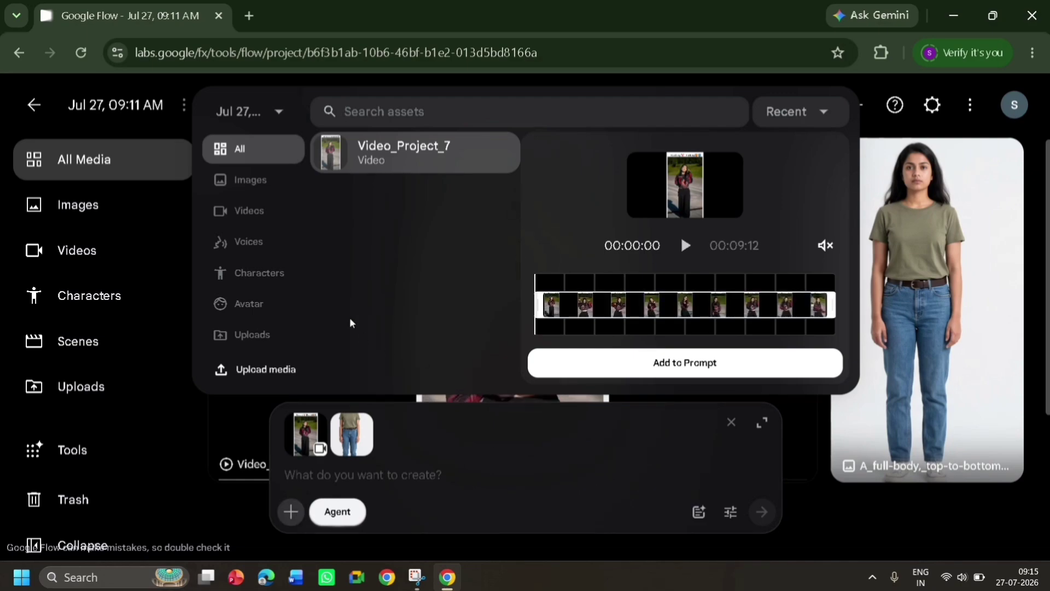
left_click(834, 510)
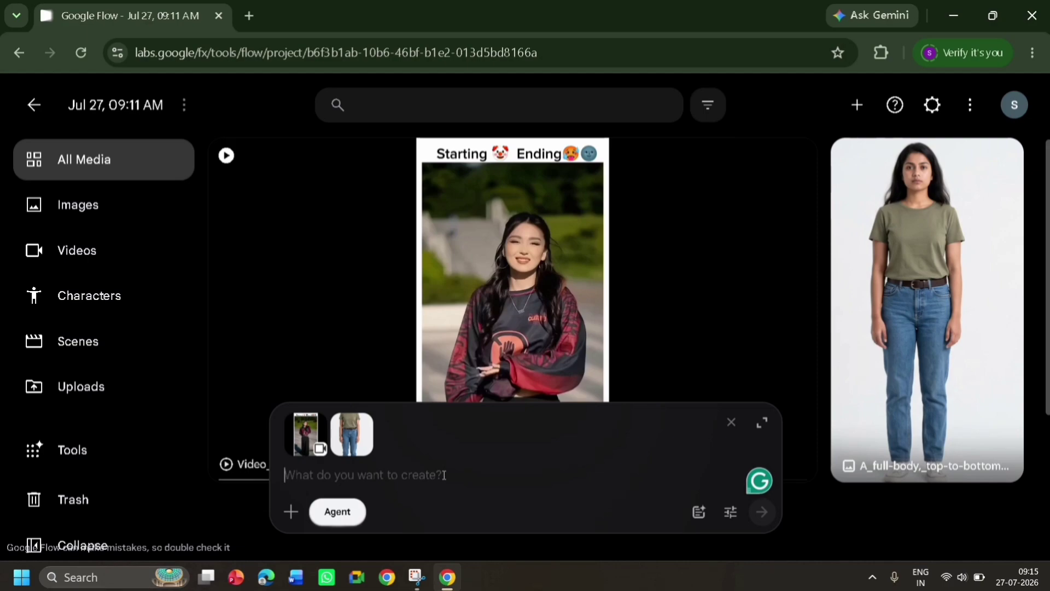
Submit the prompt "generate a motion control video with girl in secomd image imitating every motion in given video" and approve the generation
type("generate a motion control video with girl in secomd image imitating every motion in given video")
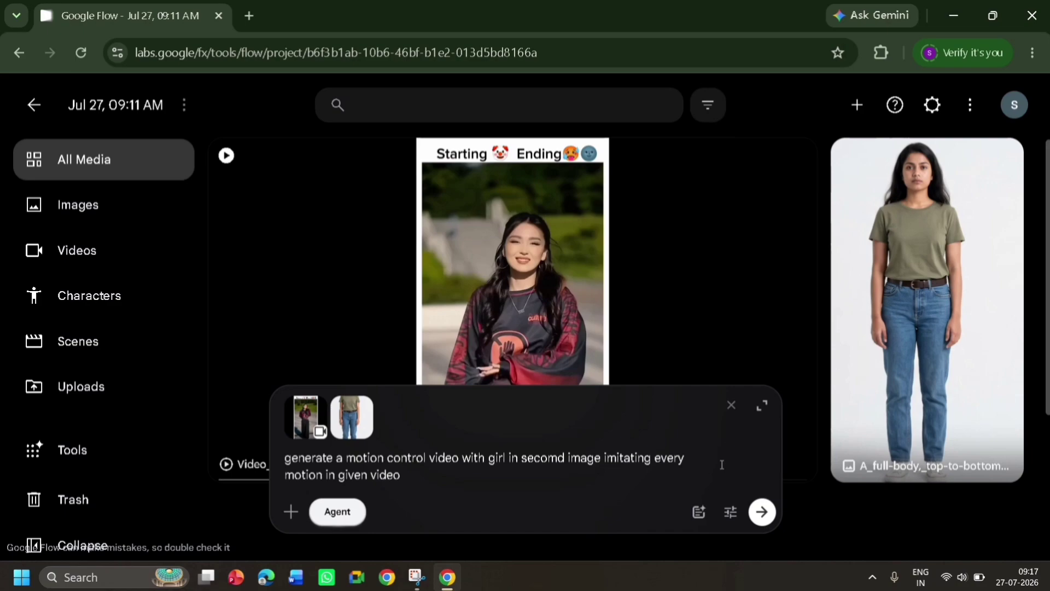
left_click(760, 515)
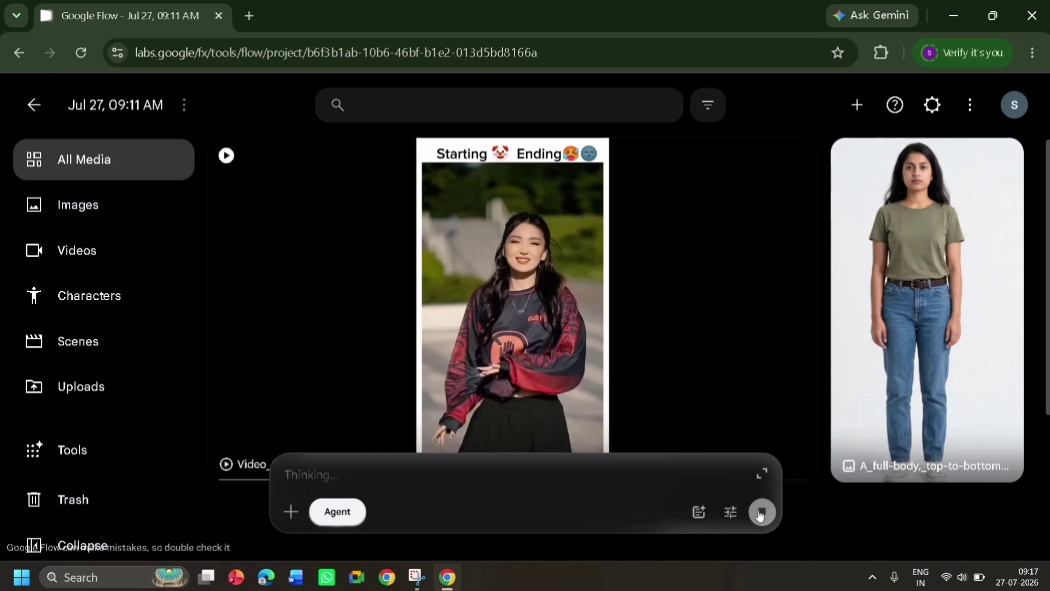
left_click(762, 473)
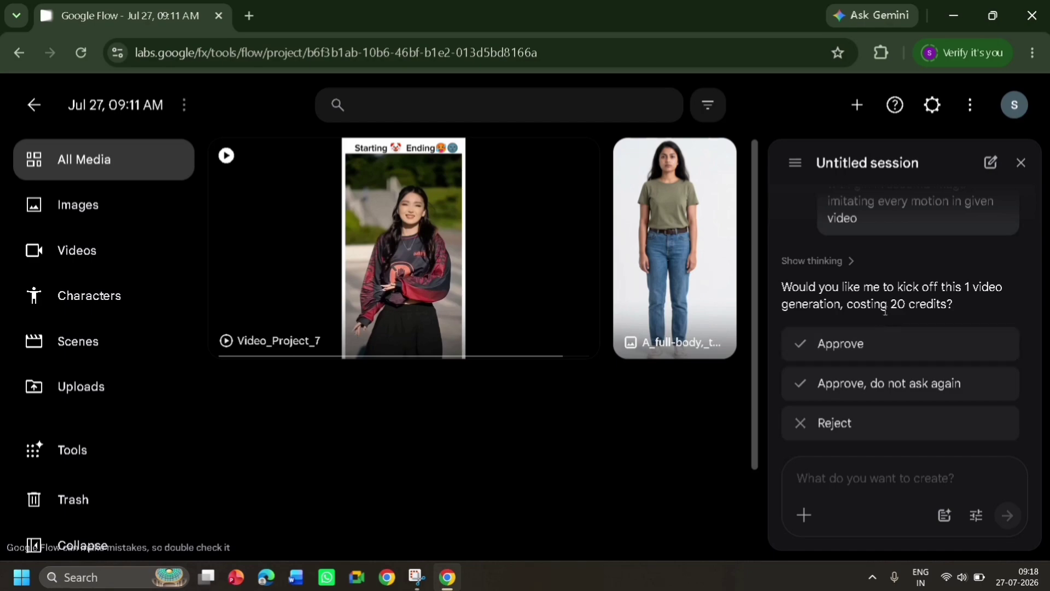
left_click(879, 353)
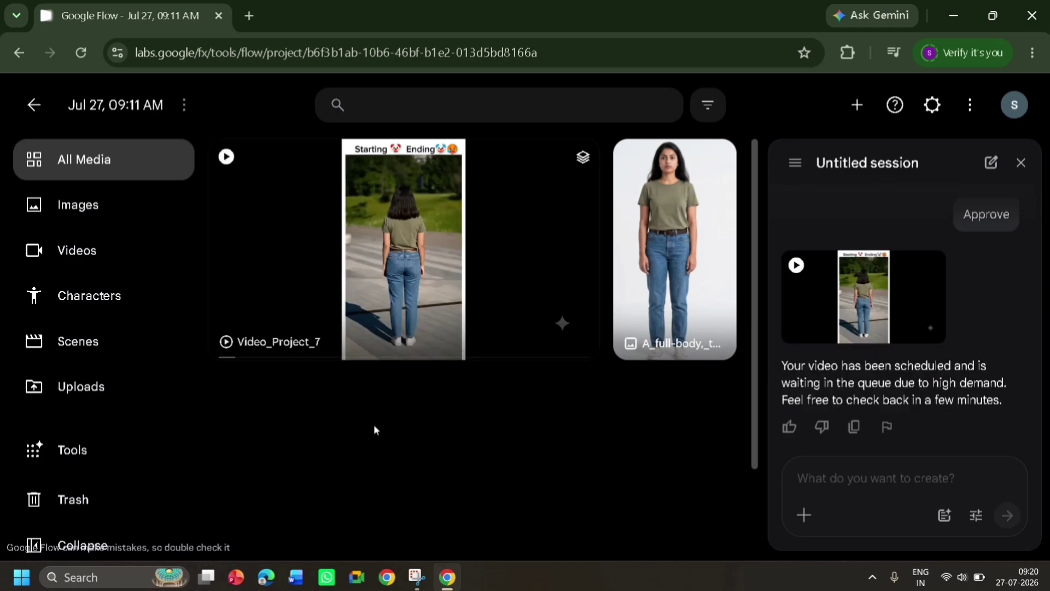
Play the generated motion control video with the system sound muted and download it
left_click(419, 227)
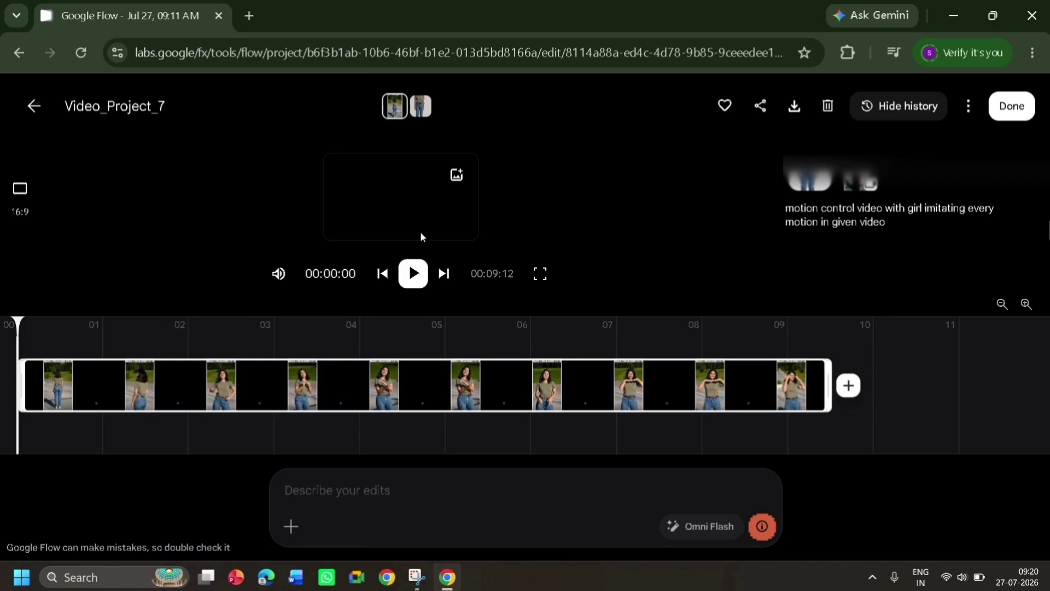
left_click(414, 273)
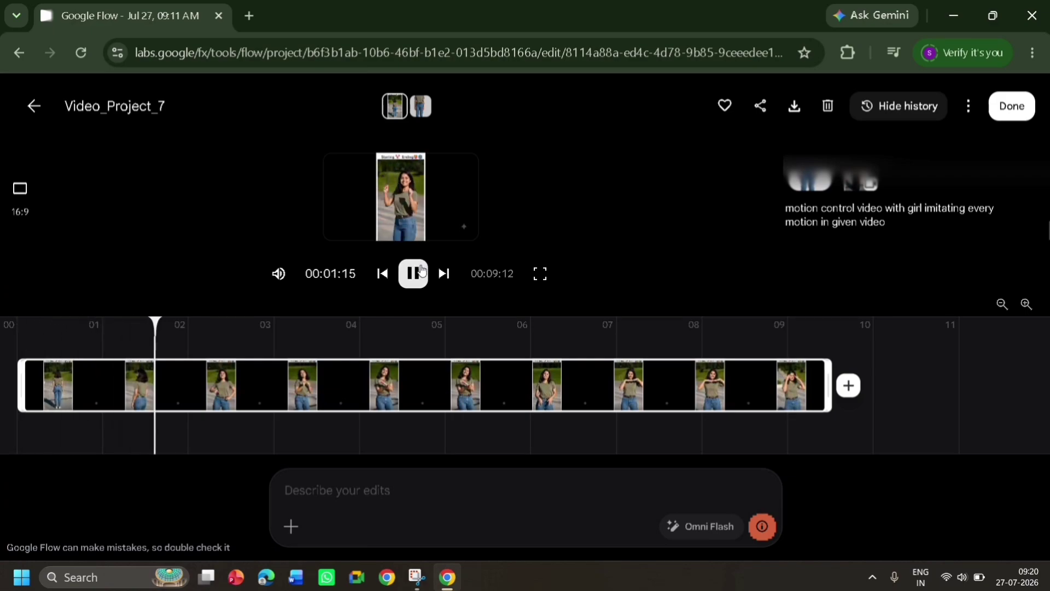
key("XF86AudioMute")
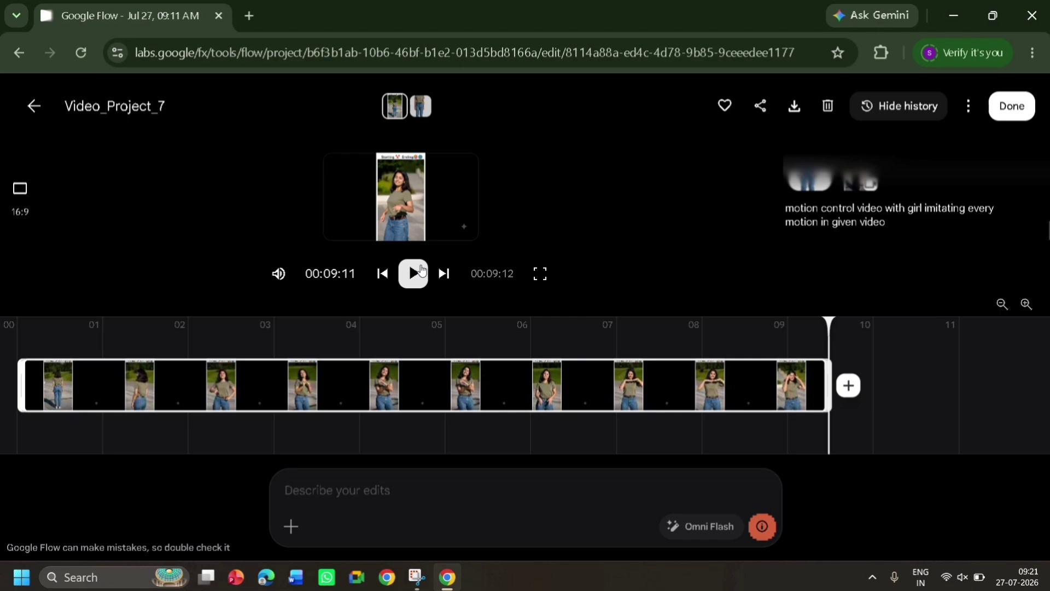
left_click(796, 106)
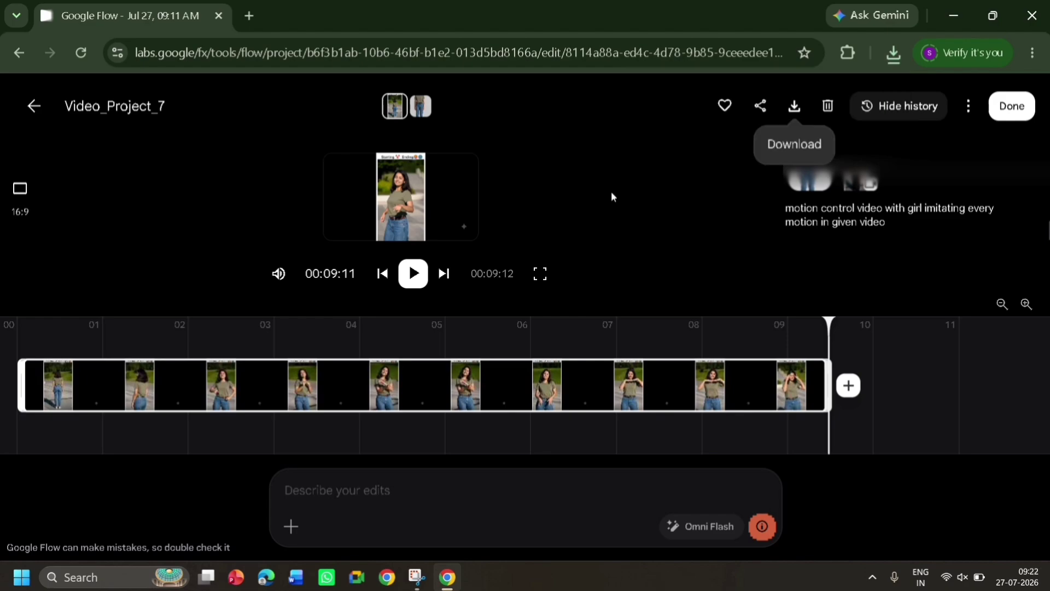